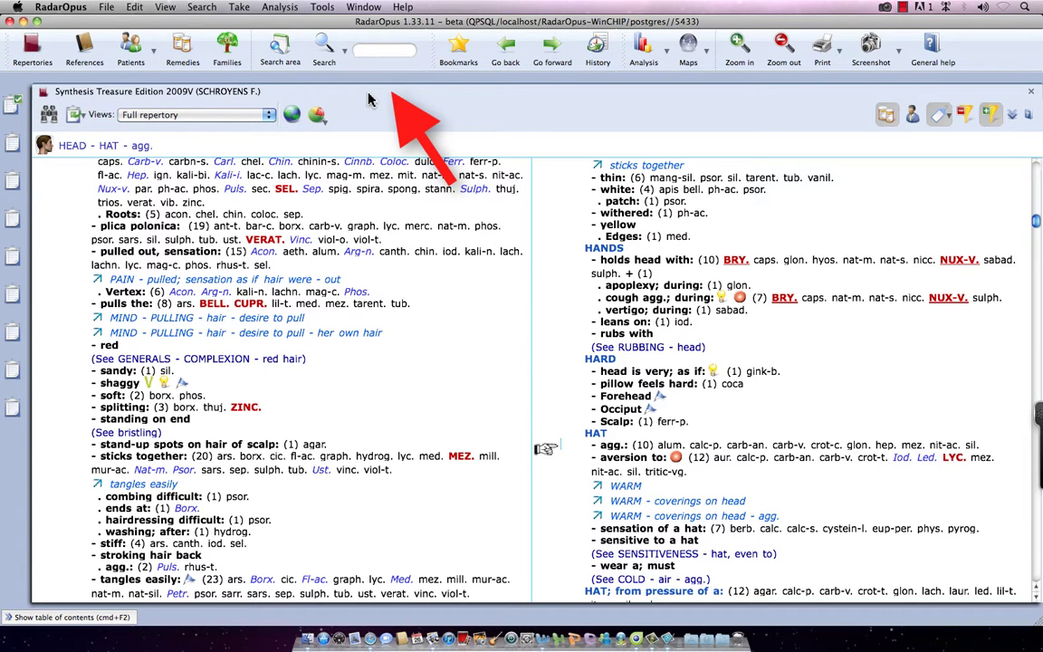
# - Show the repertory list and scroll down to the Concepts group with the BÄR and MORRISON books
pyautogui.press('super+F2')
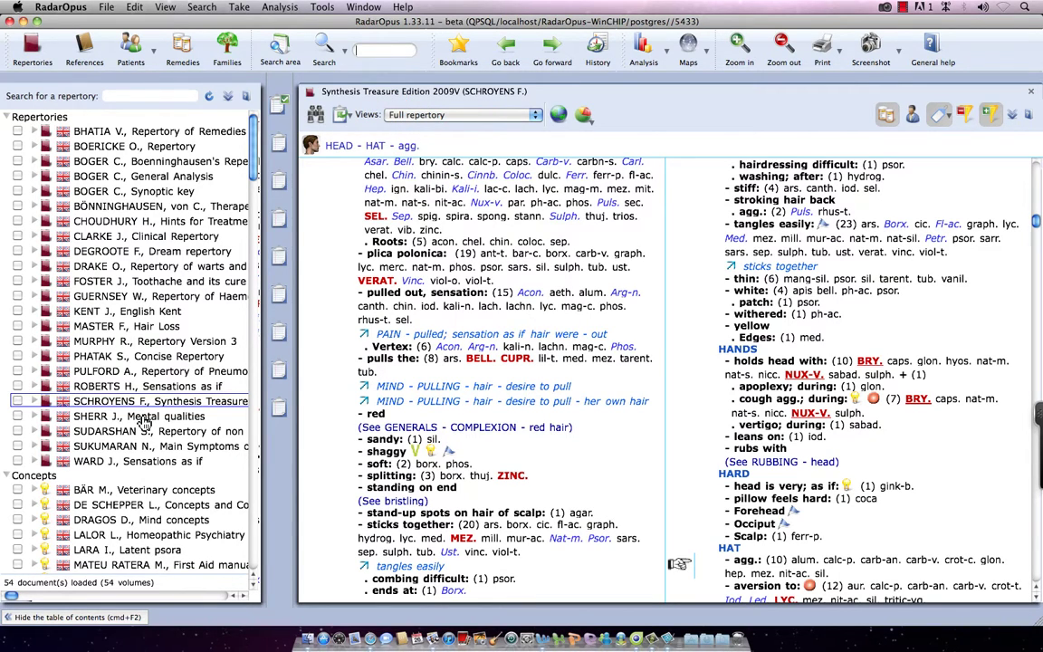
pyautogui.scroll(-5, 150, 291)
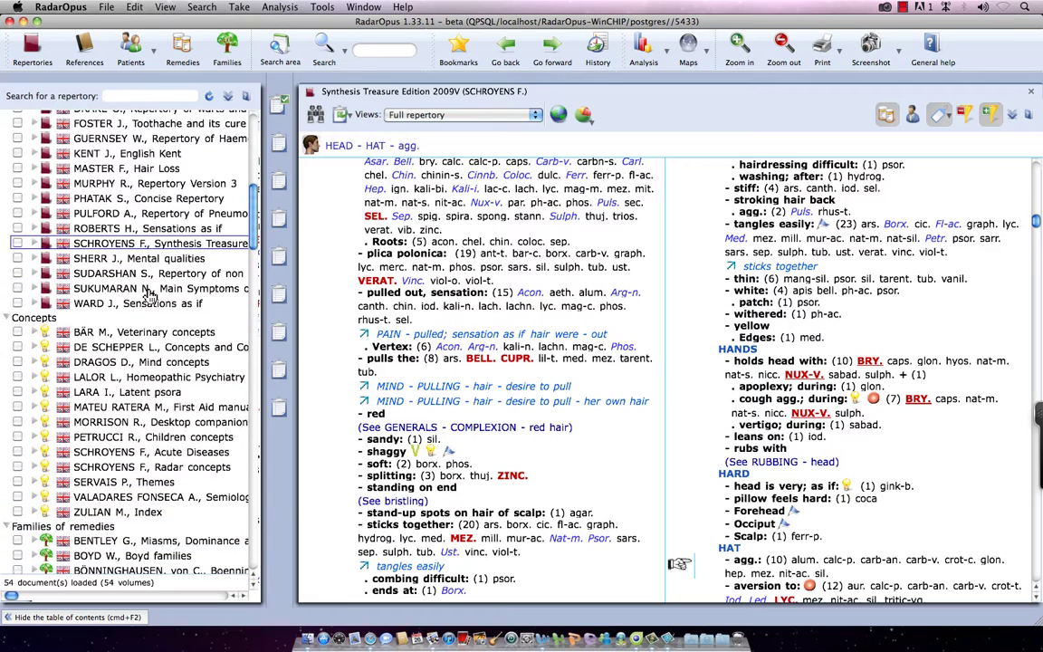
pyautogui.scroll(-4, 149, 292)
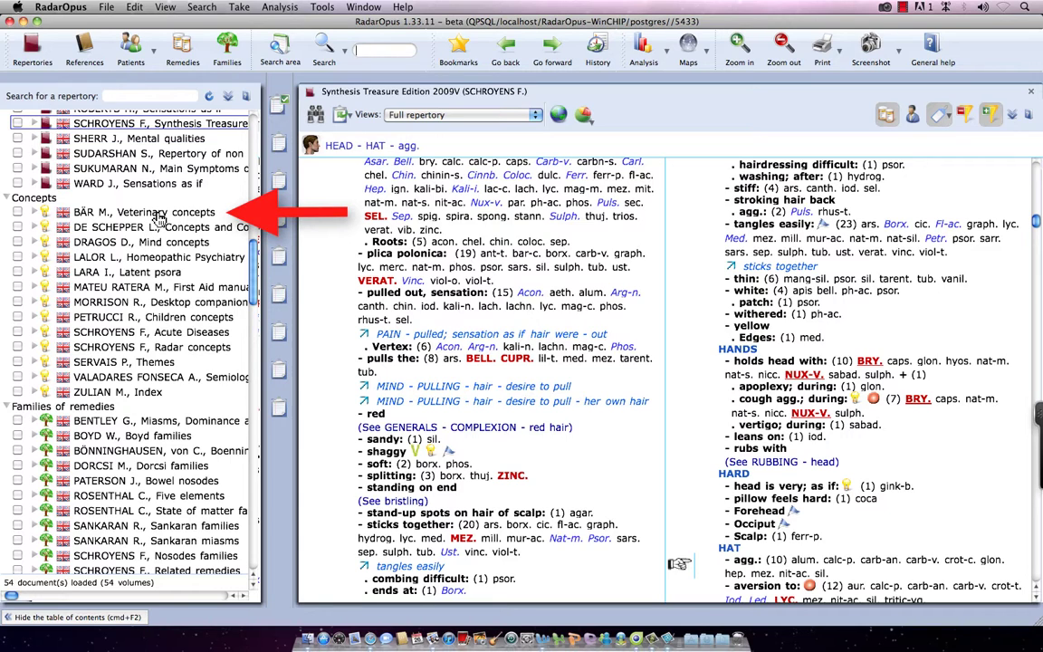
pyautogui.moveTo(159, 218)
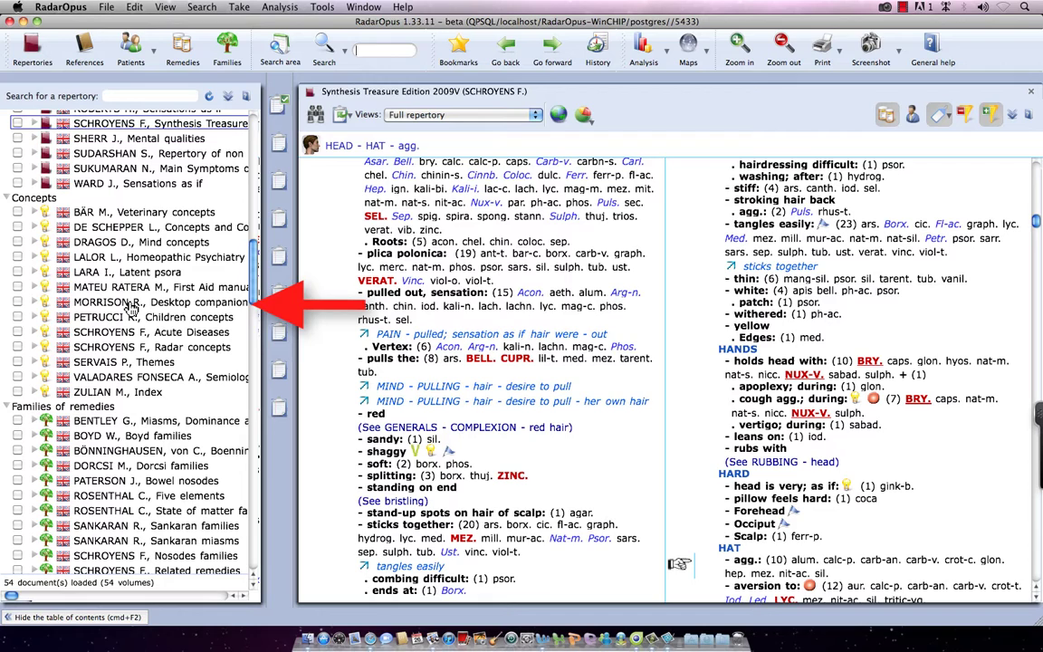
pyautogui.moveTo(131, 307)
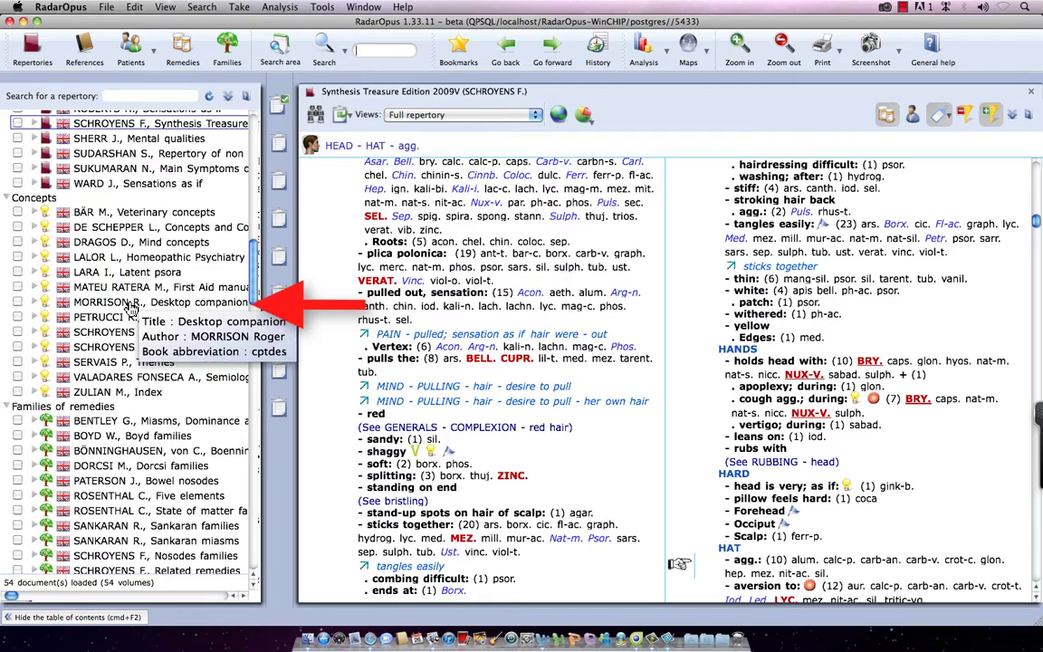
# - Open BÄR's Veterinary concepts and use Find rubrics to go to CATTLE; symptoms and behavior of
pyautogui.doubleClick(91, 218)
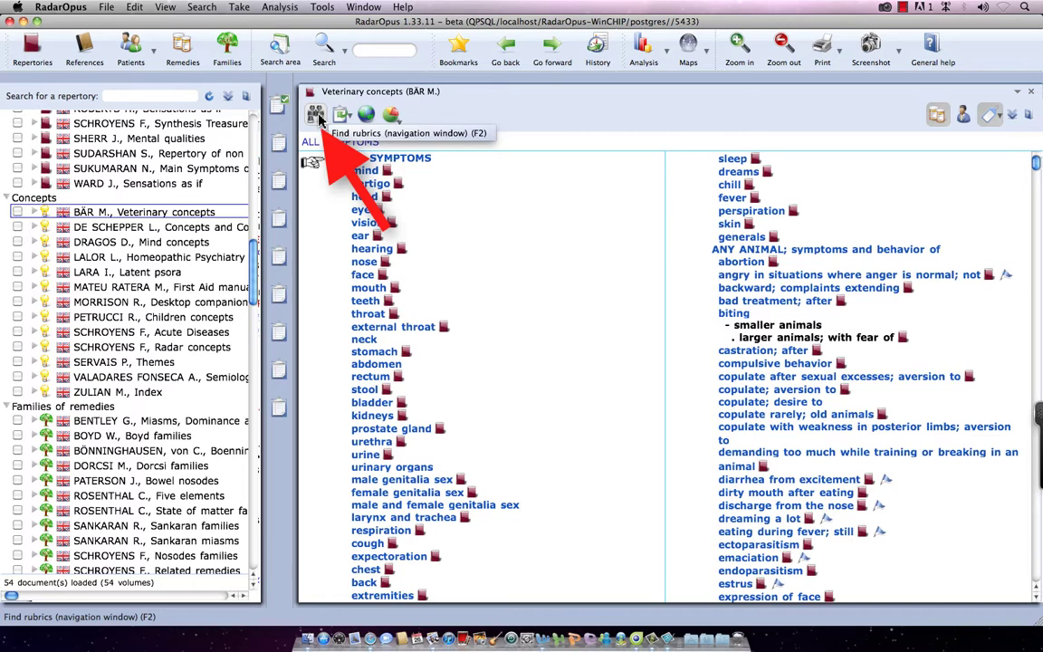
pyautogui.click(316, 116)
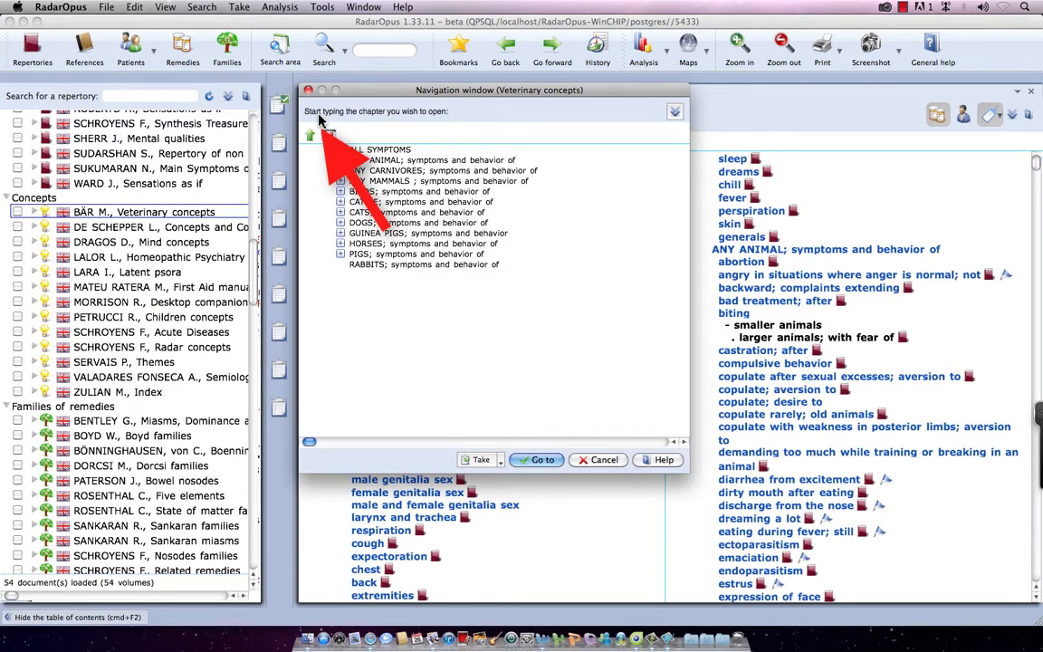
pyautogui.doubleClick(374, 207)
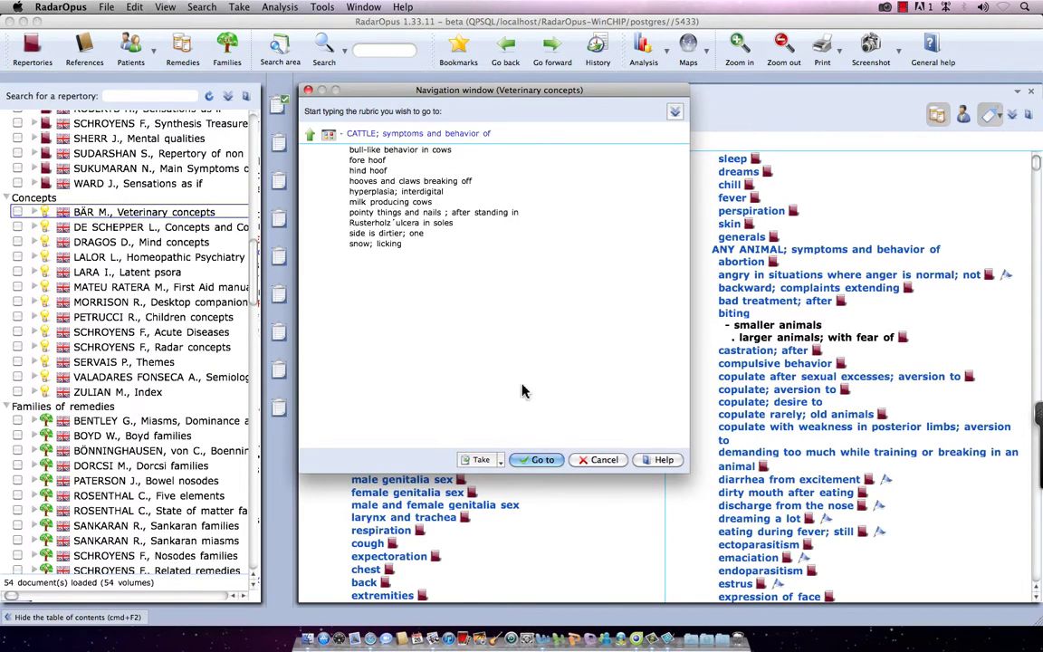
pyautogui.click(542, 461)
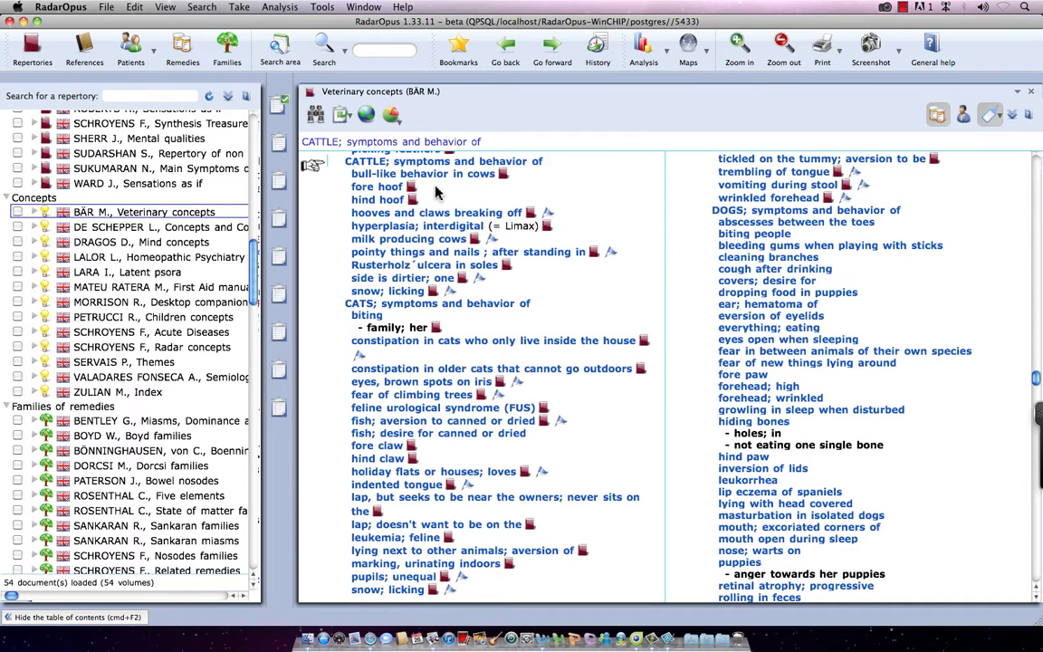
# - View the associated rubrics of CATTLE entries such as fore hoof and snow; licking
pyautogui.click(410, 187)
pyautogui.moveTo(412, 194)
pyautogui.moveTo(477, 246)
pyautogui.moveTo(433, 294)
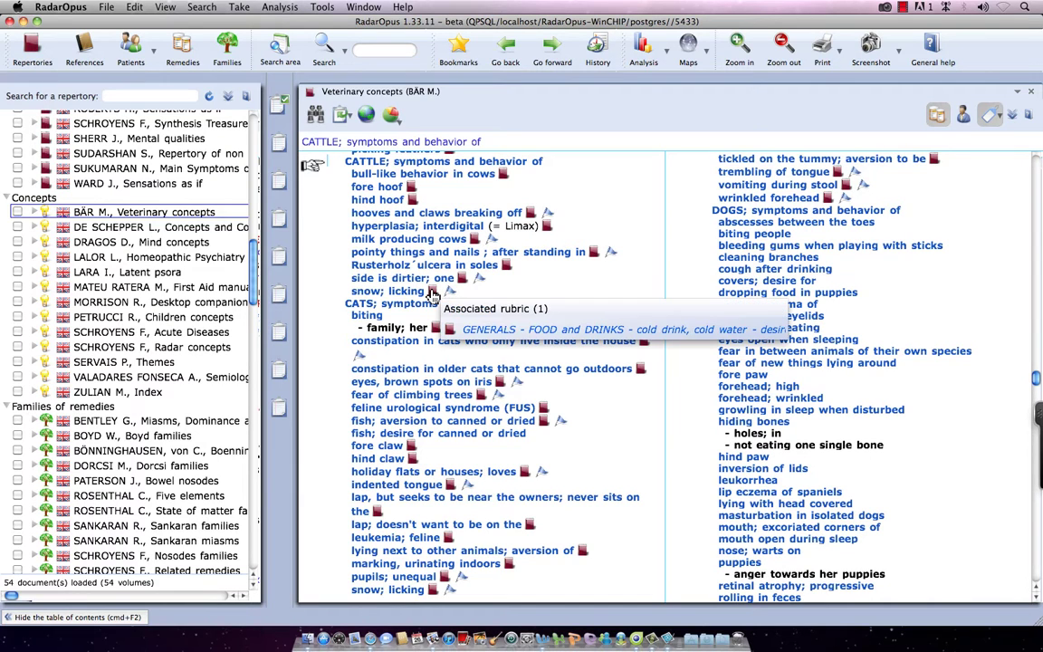
# - Jump to the Synthesis cold-drink rubric, then list the open Synthesis Treasure Edition 2009V and Veterinary concepts windows
pyautogui.click(535, 336)
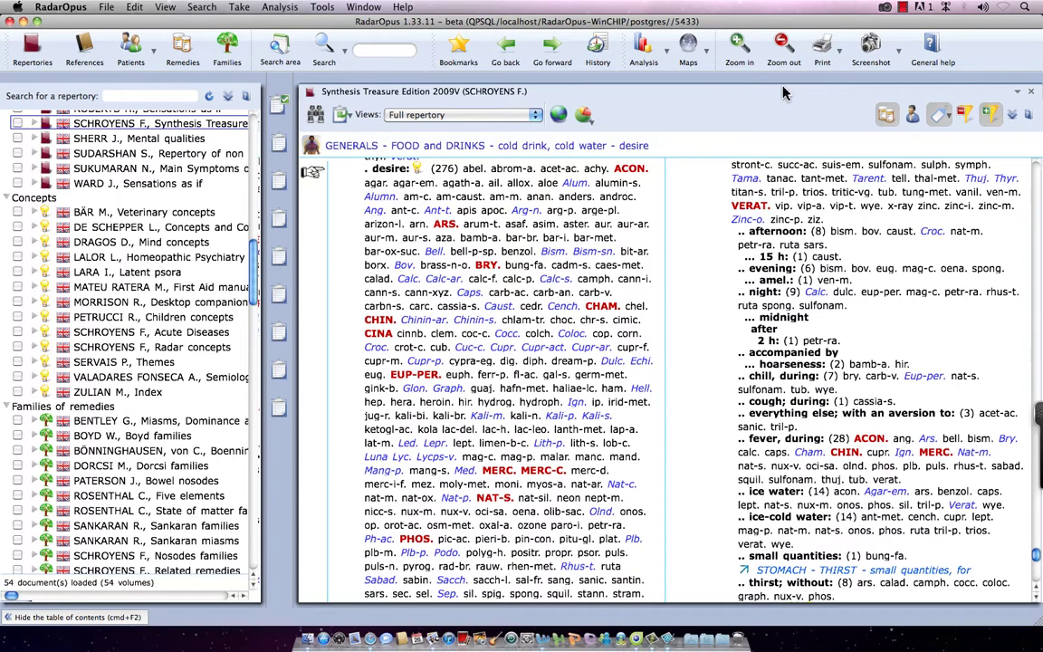
pyautogui.click(1018, 93)
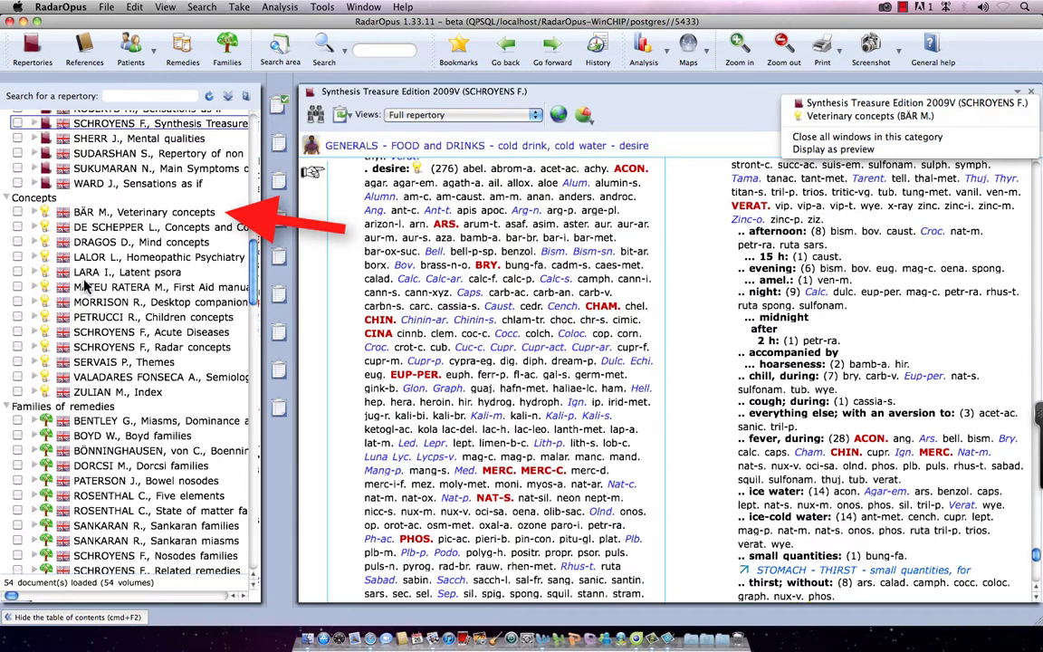
# - Switch back to Veterinary concepts and show the 2817 rubrics associated with ALL SYMPTOMS - mind
pyautogui.doubleClick(138, 215)
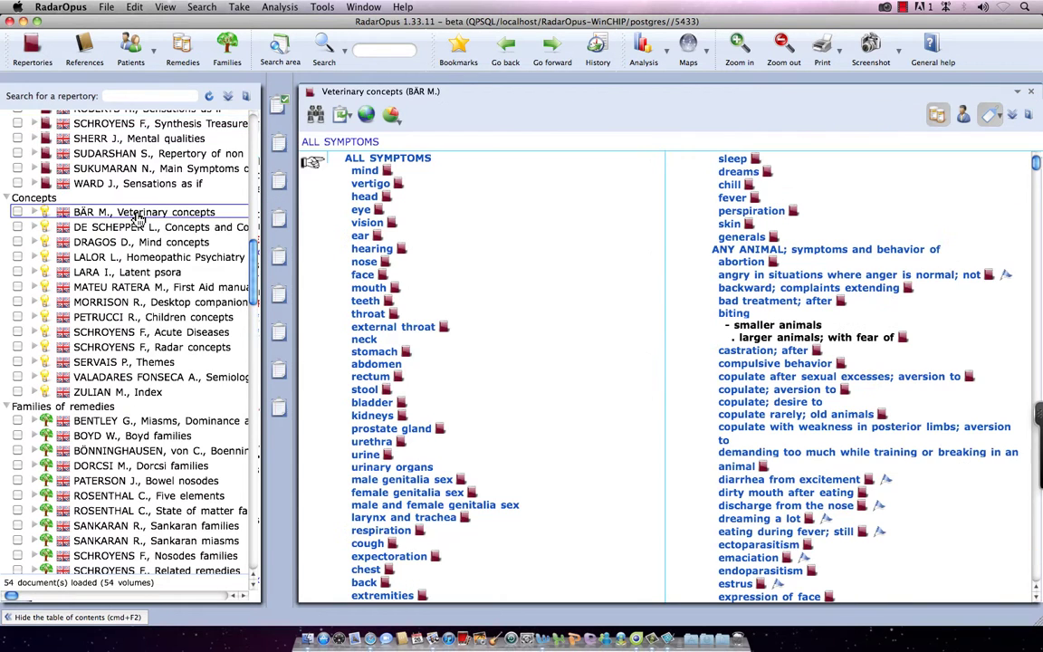
pyautogui.click(386, 174)
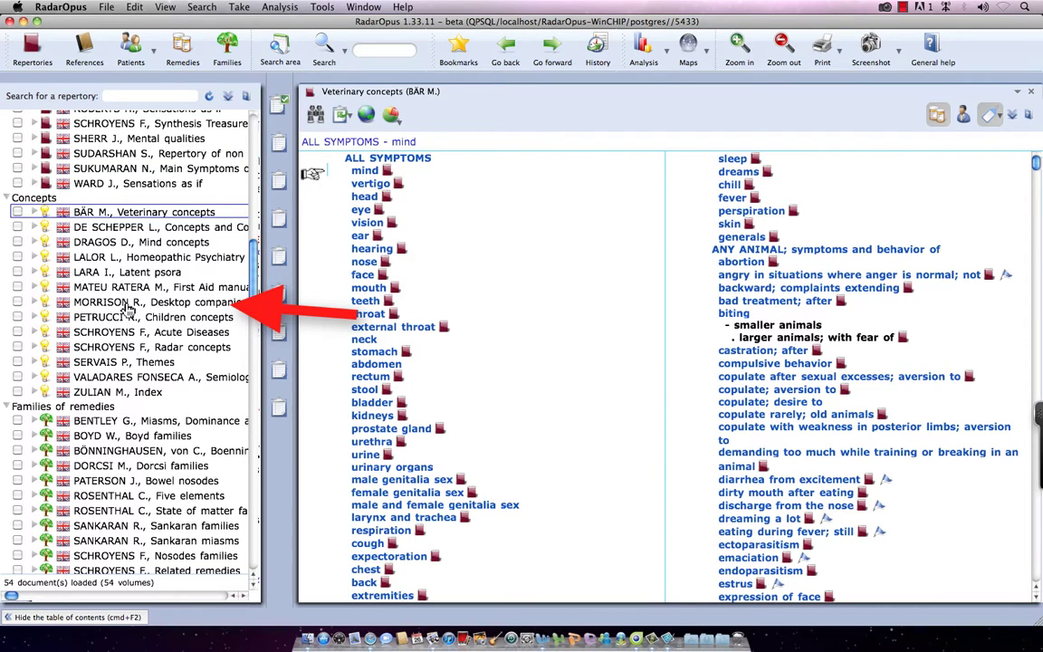
# - Open MORRISON's Desktop companion and navigate to Head & neck - otitis media via Find rubrics
pyautogui.moveTo(129, 309)
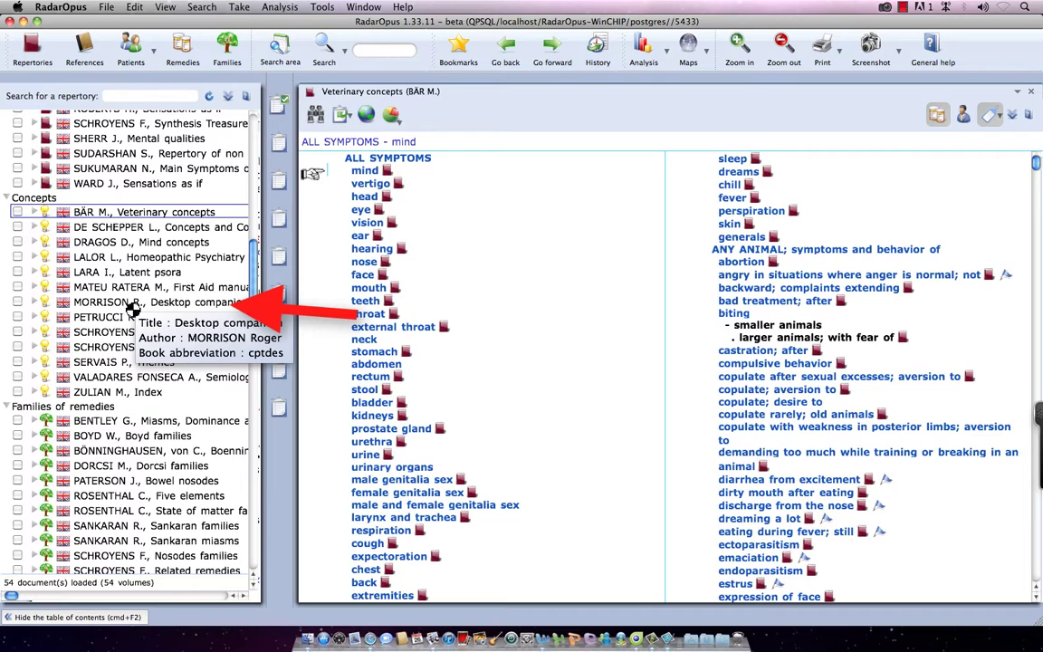
pyautogui.click(129, 305)
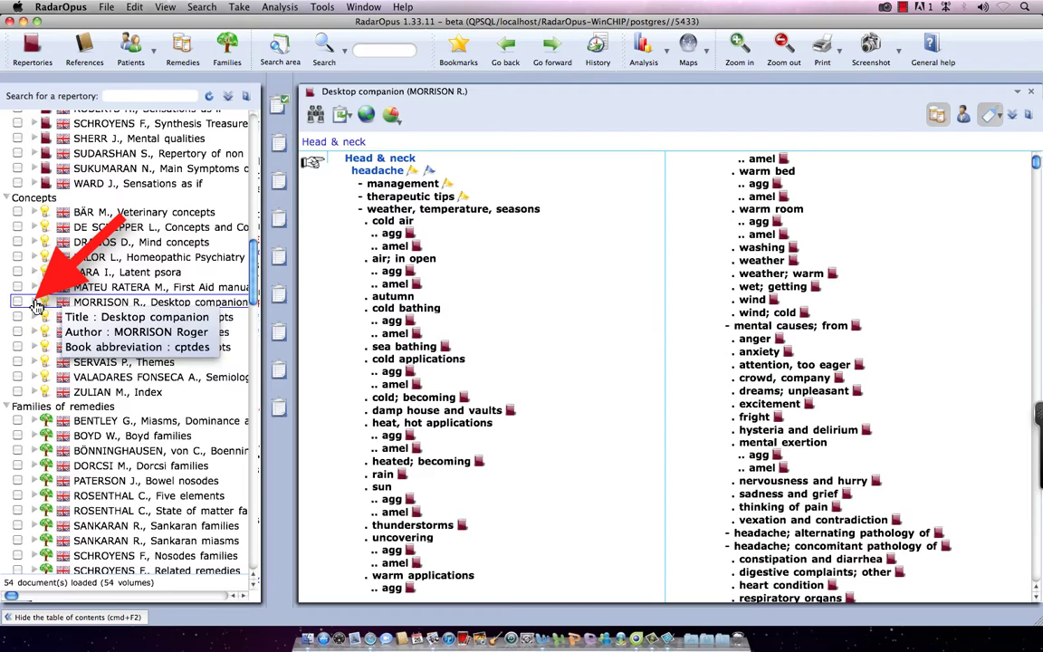
pyautogui.click(35, 302)
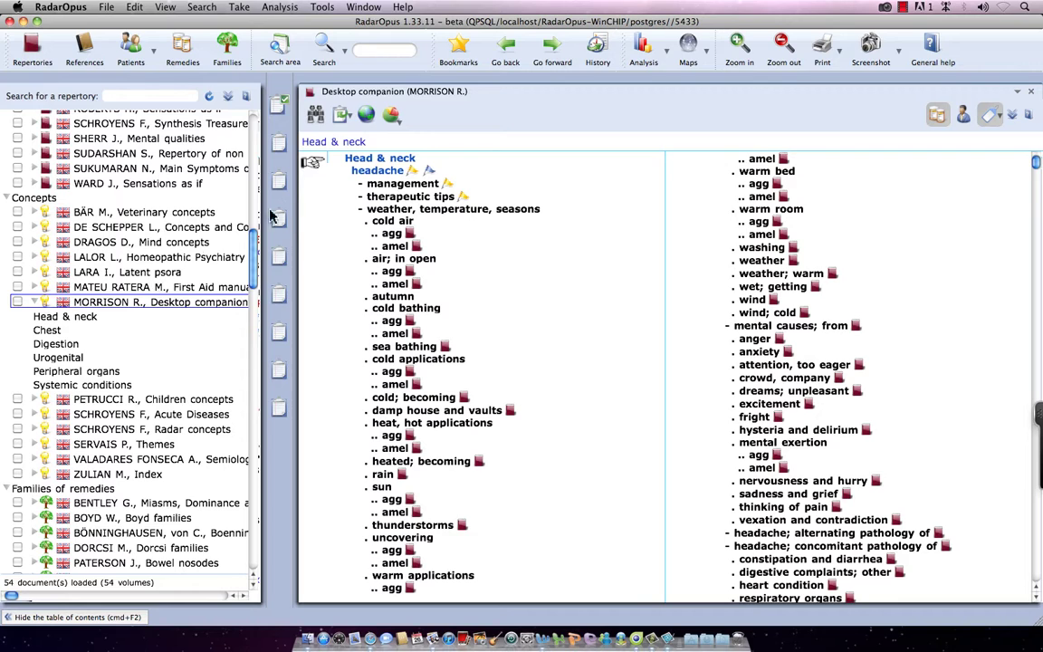
pyautogui.click(316, 116)
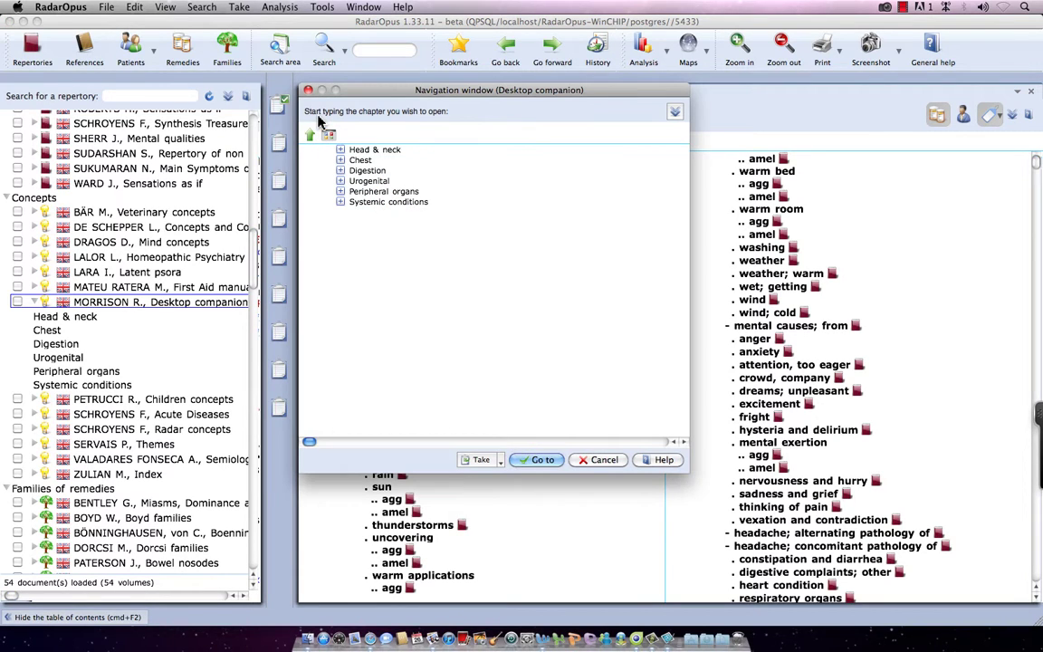
pyautogui.doubleClick(358, 150)
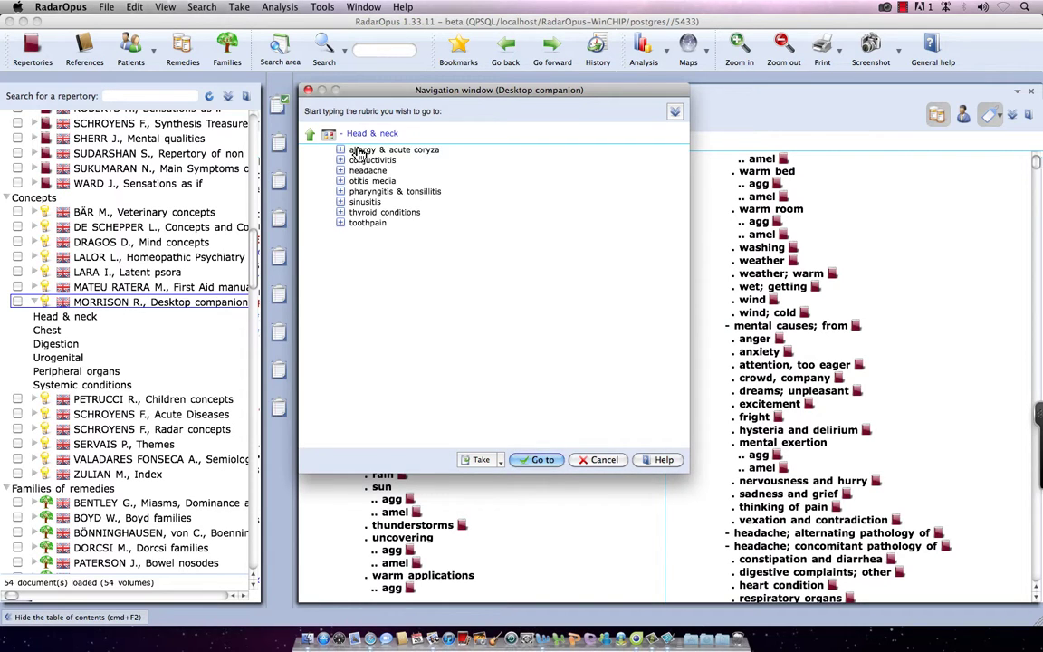
pyautogui.doubleClick(360, 181)
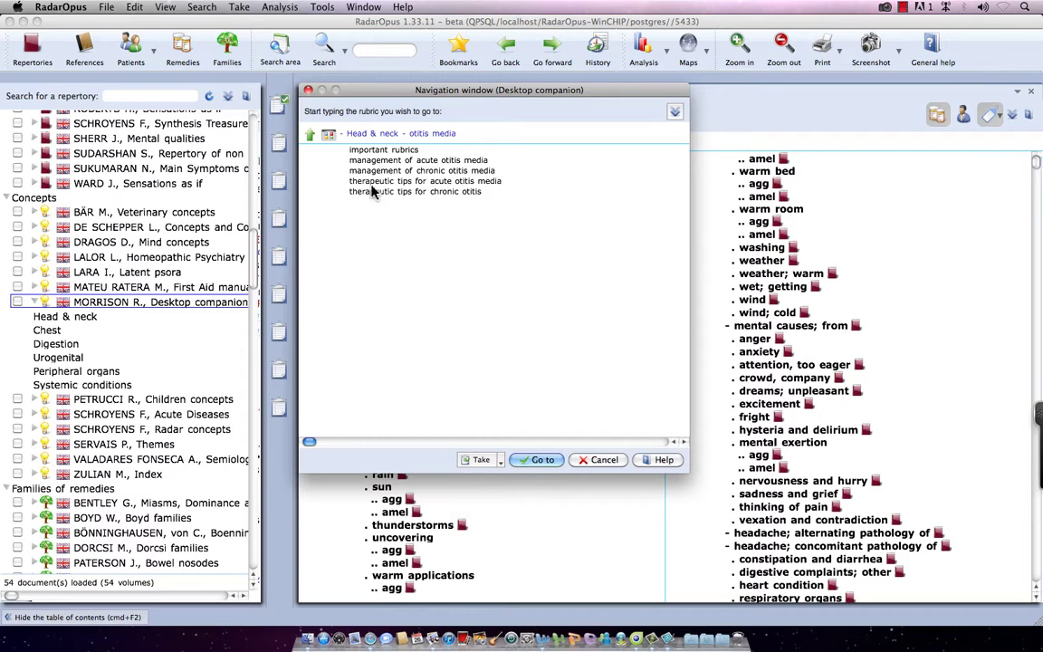
pyautogui.click(539, 460)
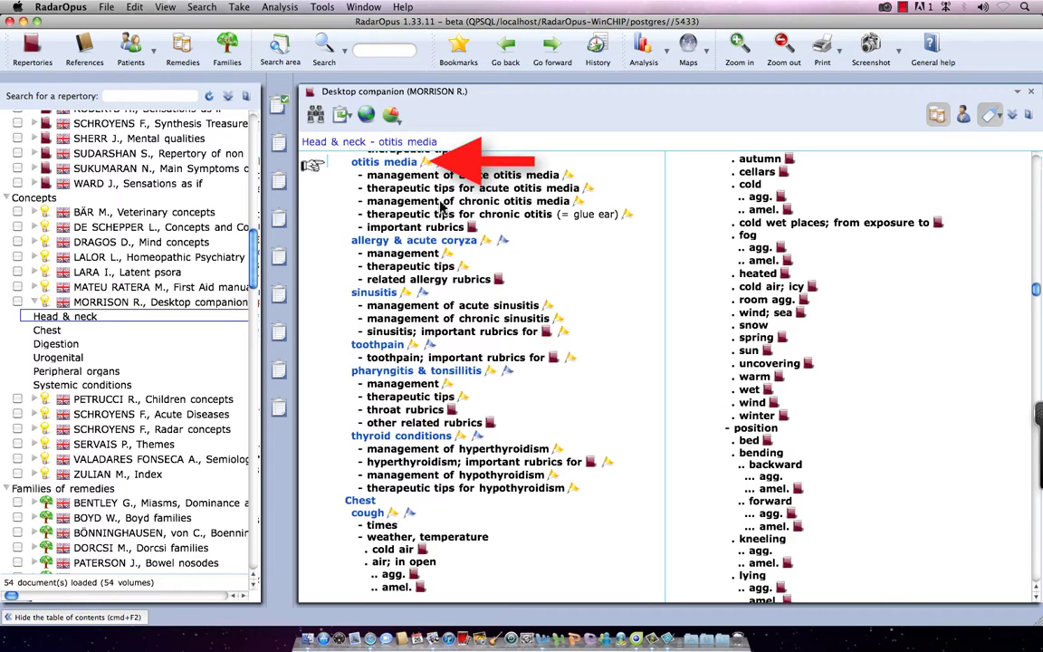
# - Show and scroll through the 20 associated rubrics of important rubrics, e.g. EAR - INFLAMMATION - Media
pyautogui.moveTo(391, 161)
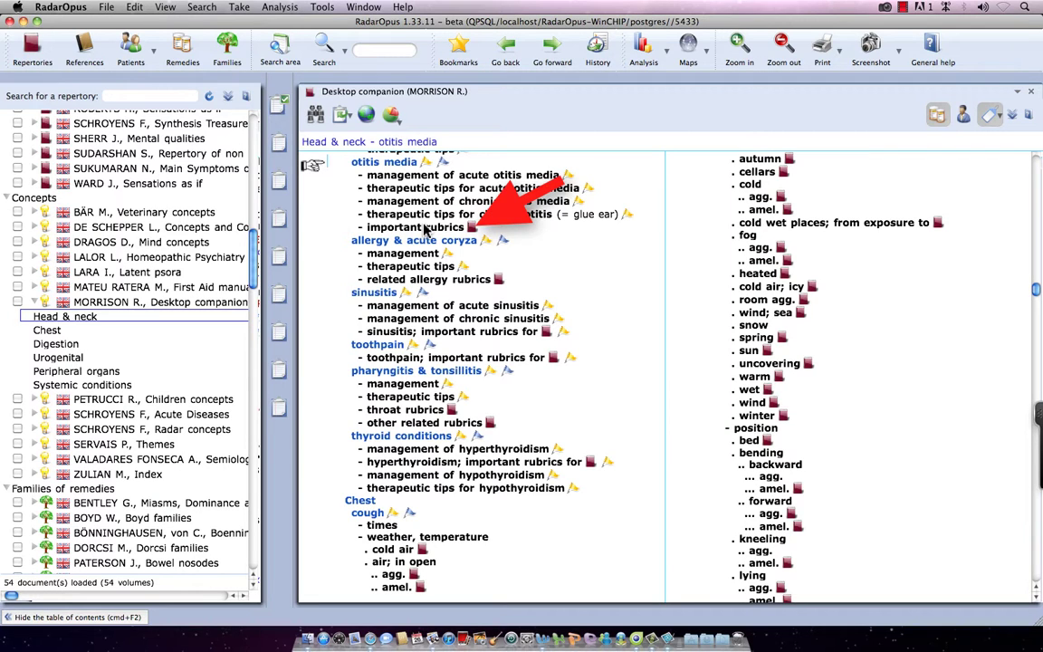
pyautogui.moveTo(474, 231)
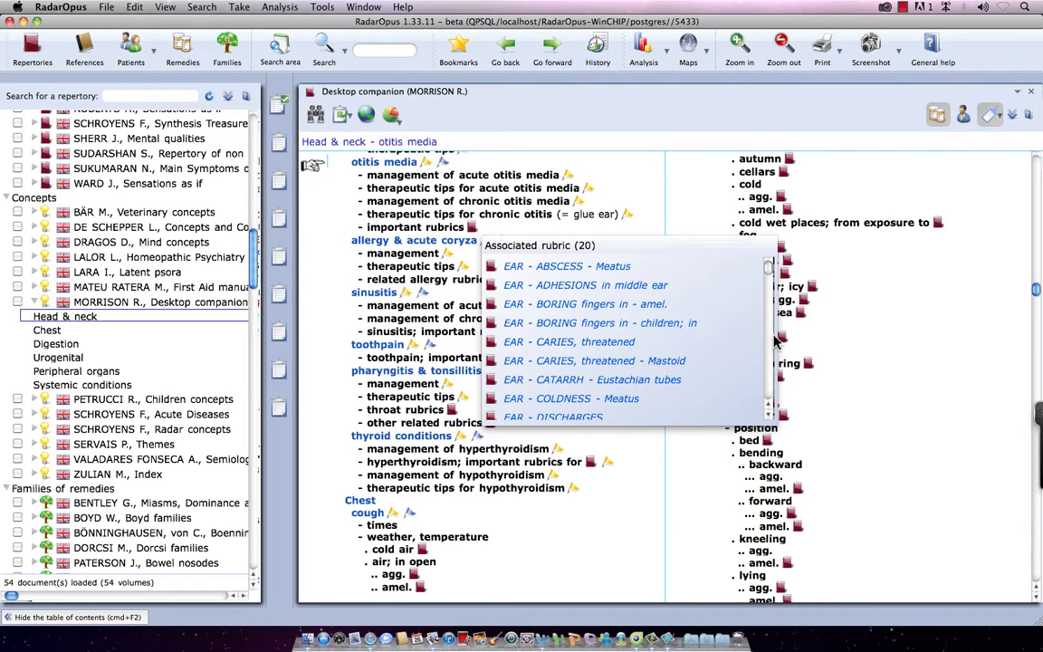
pyautogui.scroll(-4, 768, 353)
pyautogui.scroll(4, 768, 353)
pyautogui.scroll(-5, 768, 374)
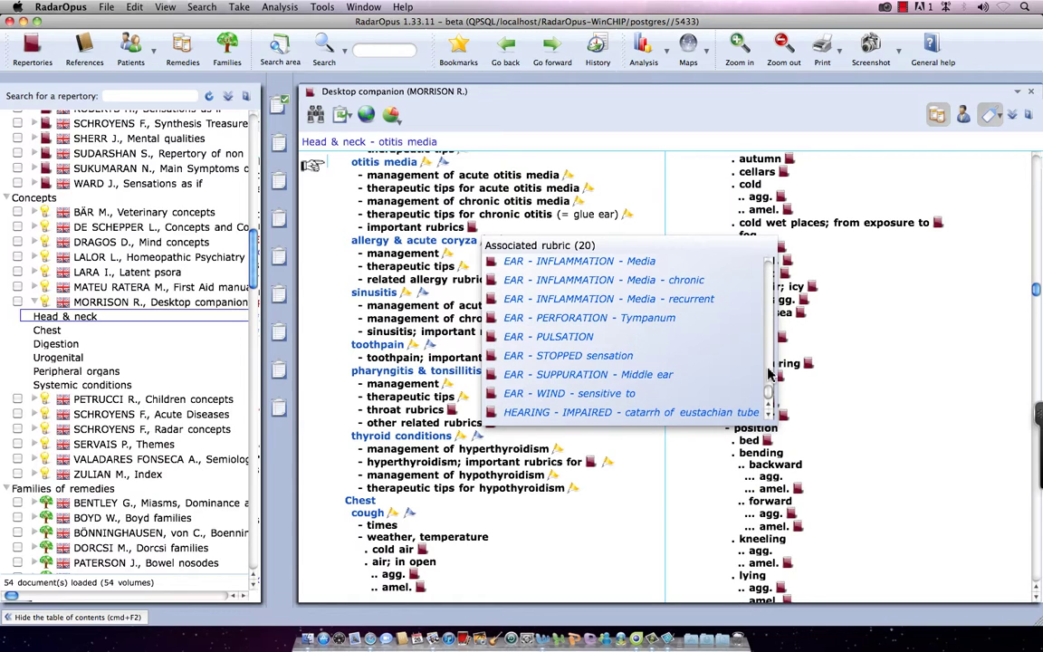
# - Open EAR - PERFORATION - Tympanum in Synthesis and collapse the MORRISON chapter tree
pyautogui.click(646, 318)
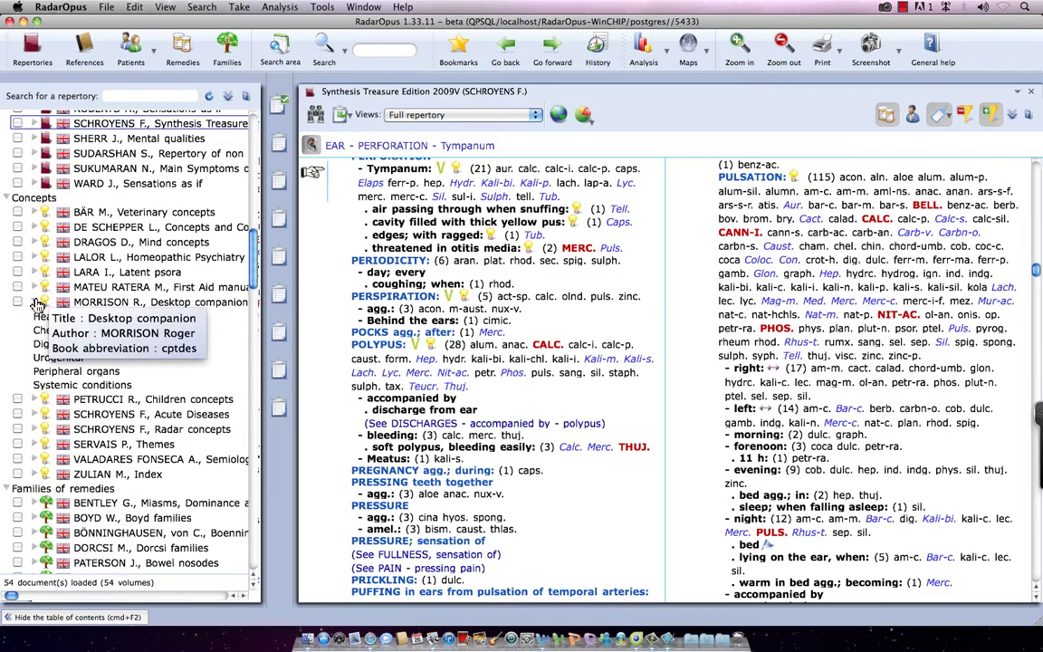
pyautogui.click(36, 302)
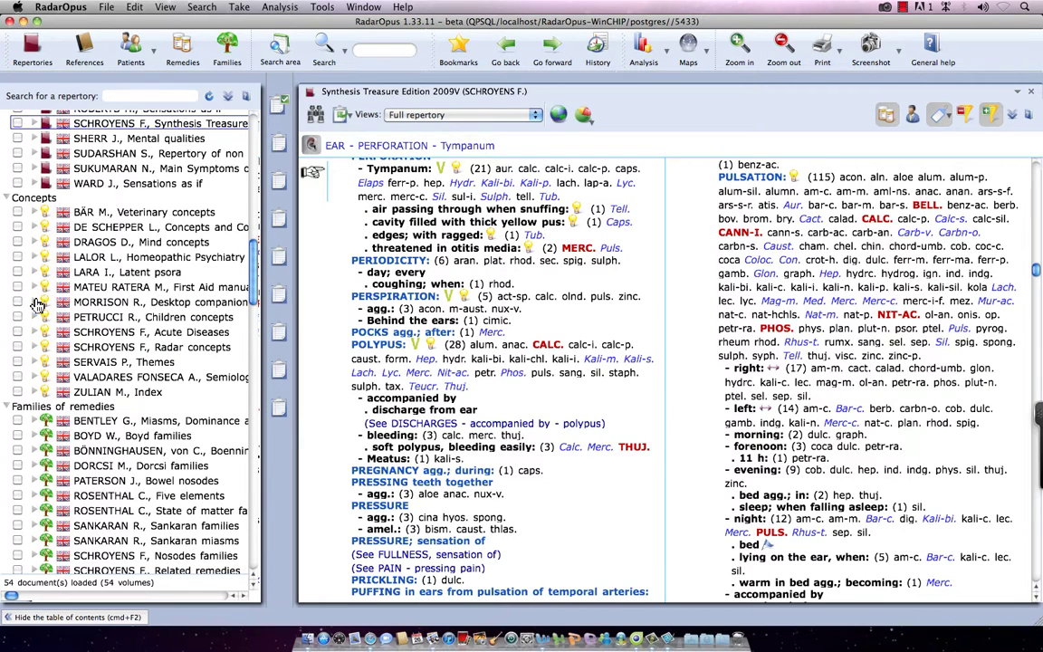
# - Open PETRUCCI's Children concepts and use Find rubrics to go to History; personal and family
pyautogui.doubleClick(95, 319)
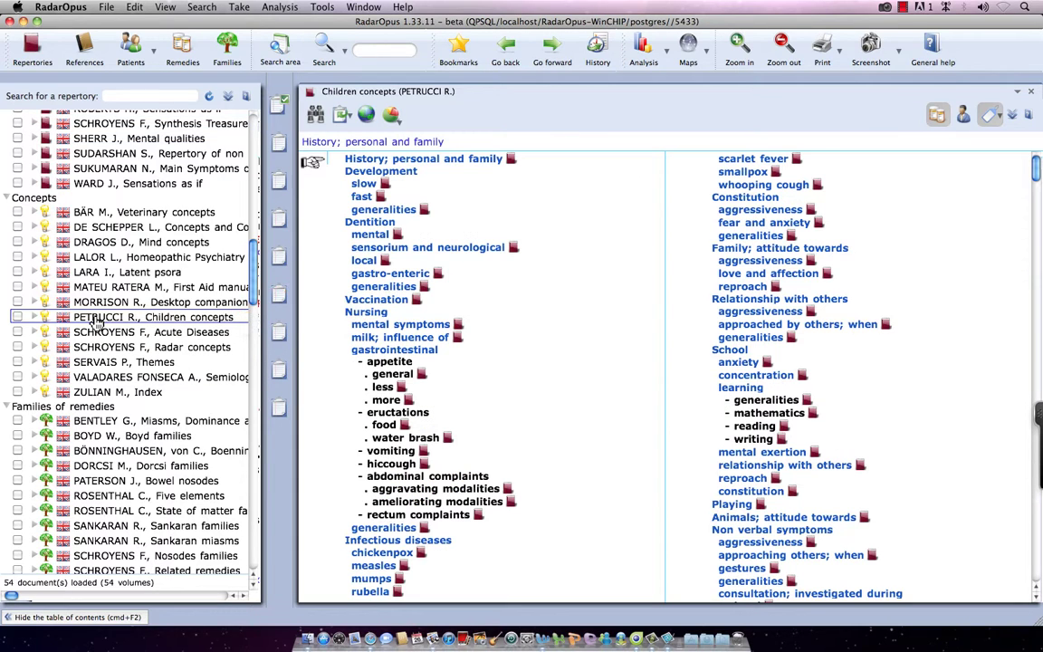
pyautogui.click(315, 116)
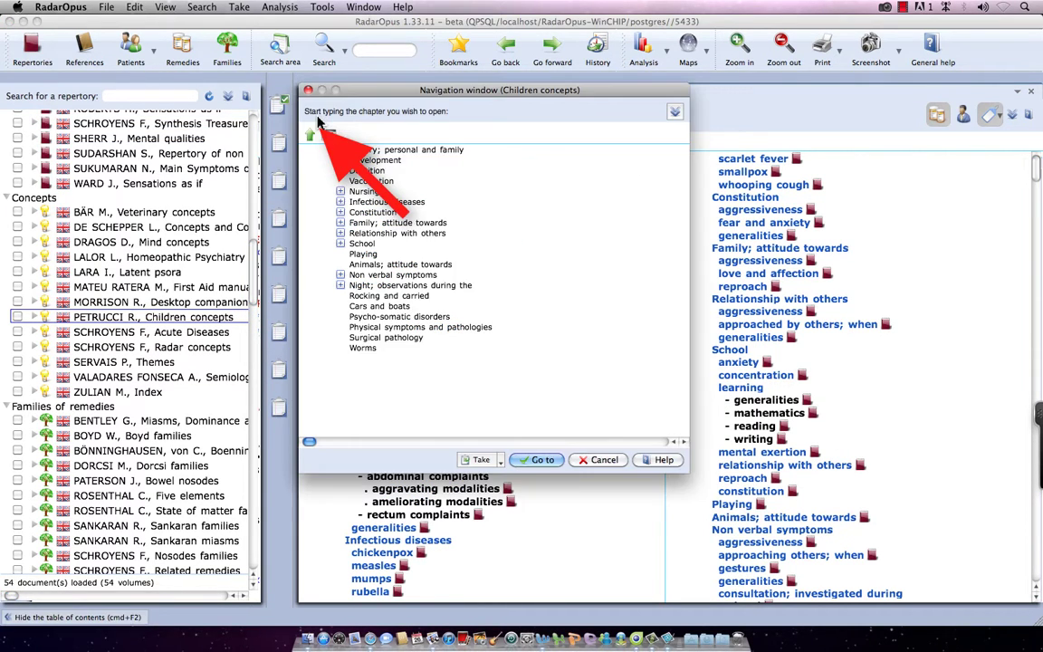
pyautogui.click(536, 461)
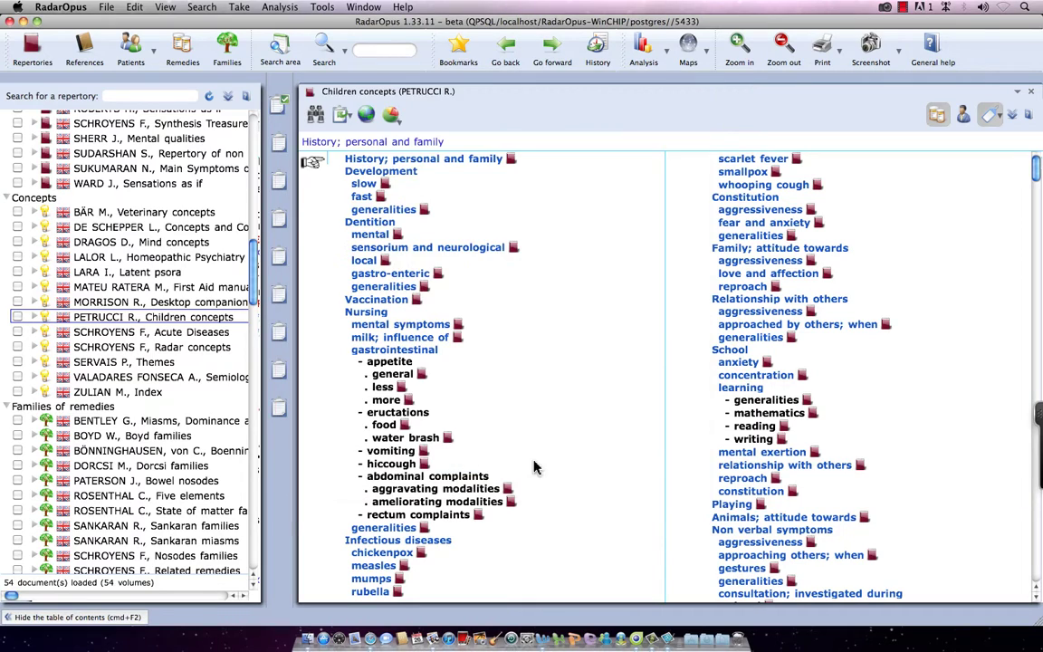
# - Preview and close the associated rubrics for Dentition mental symptoms and Vaccination
pyautogui.click(396, 234)
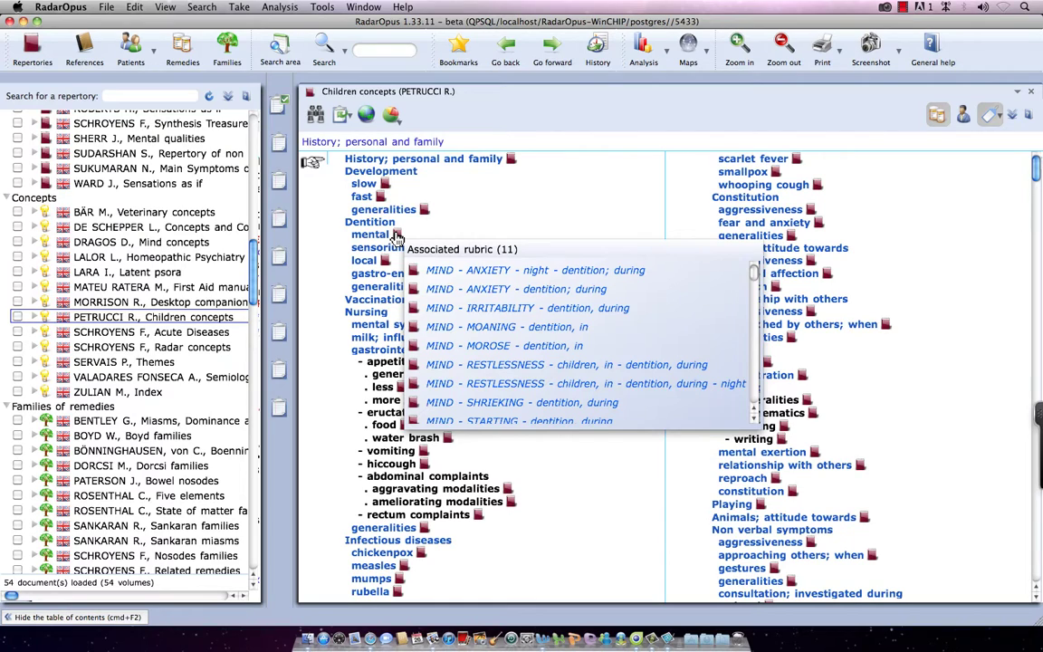
pyautogui.click(397, 236)
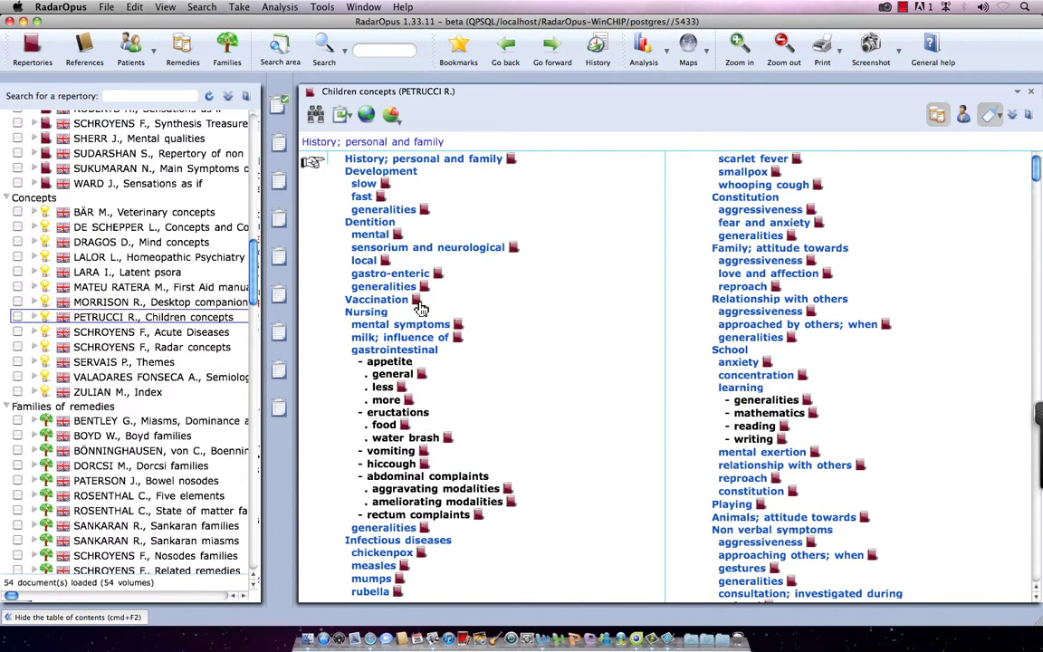
pyautogui.click(418, 300)
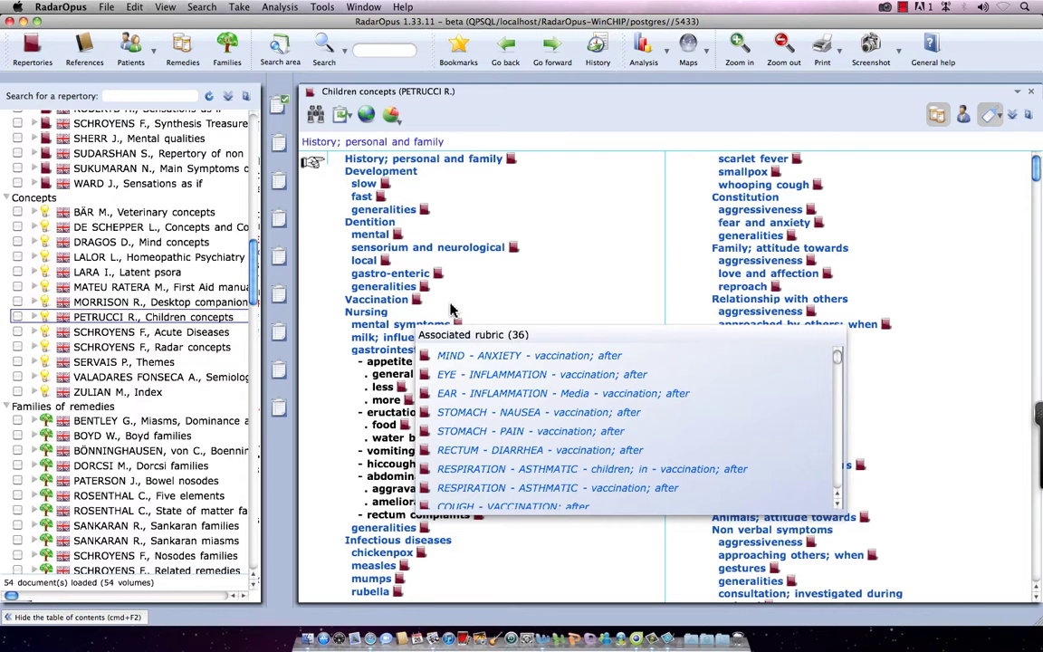
pyautogui.click(451, 310)
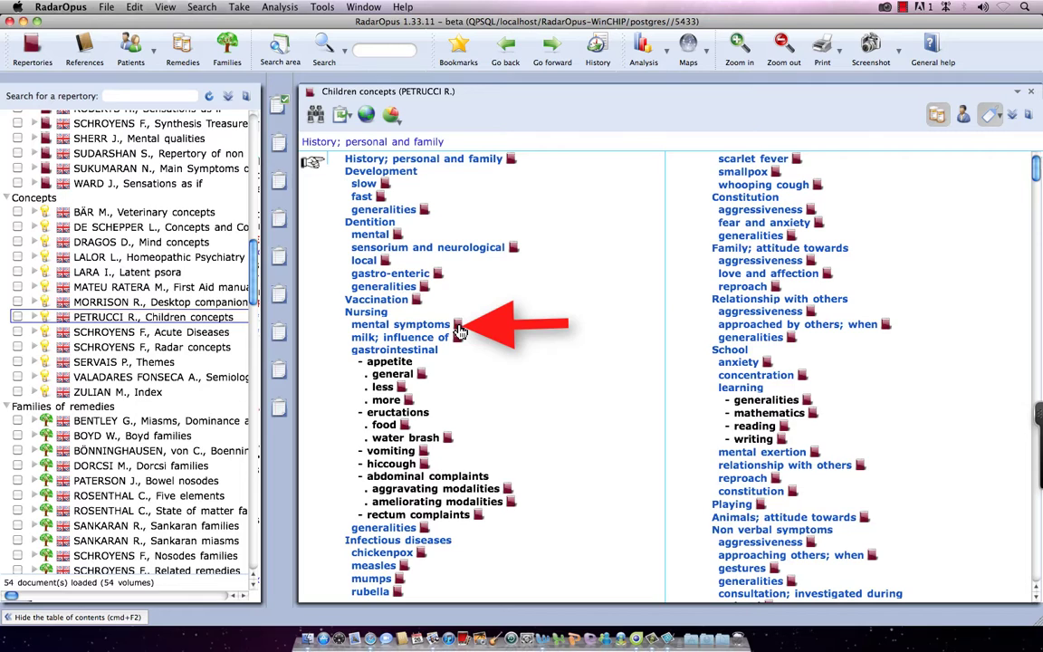
# - Open the Nursing mental symptoms rubrics, including MIND - NURSING HER CHILD - aversion
pyautogui.click(457, 328)
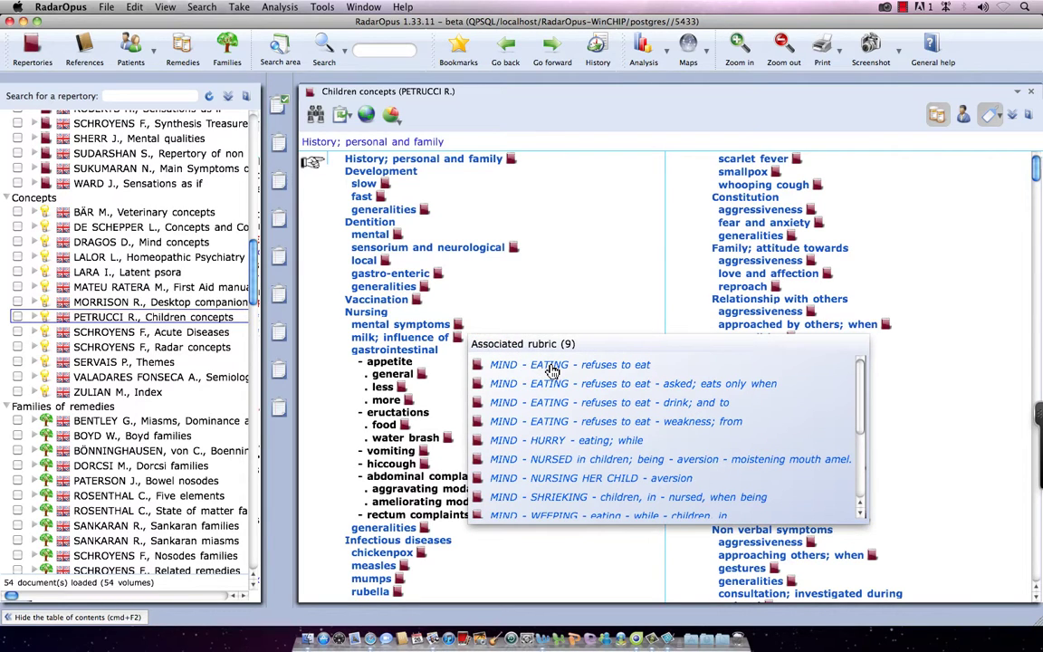
pyautogui.click(457, 324)
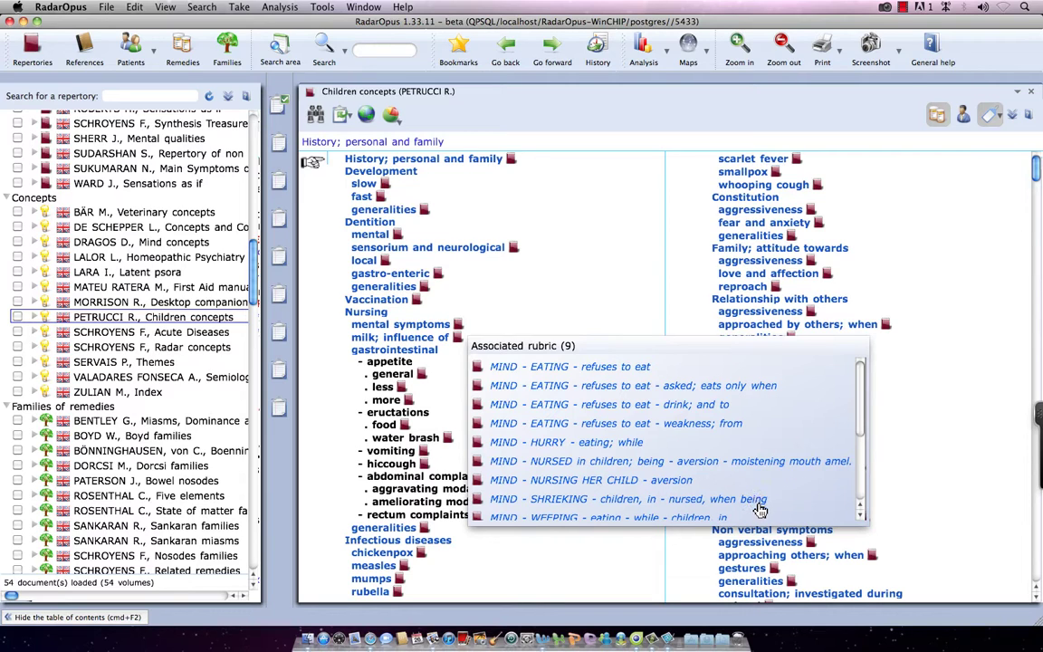
pyautogui.click(861, 494)
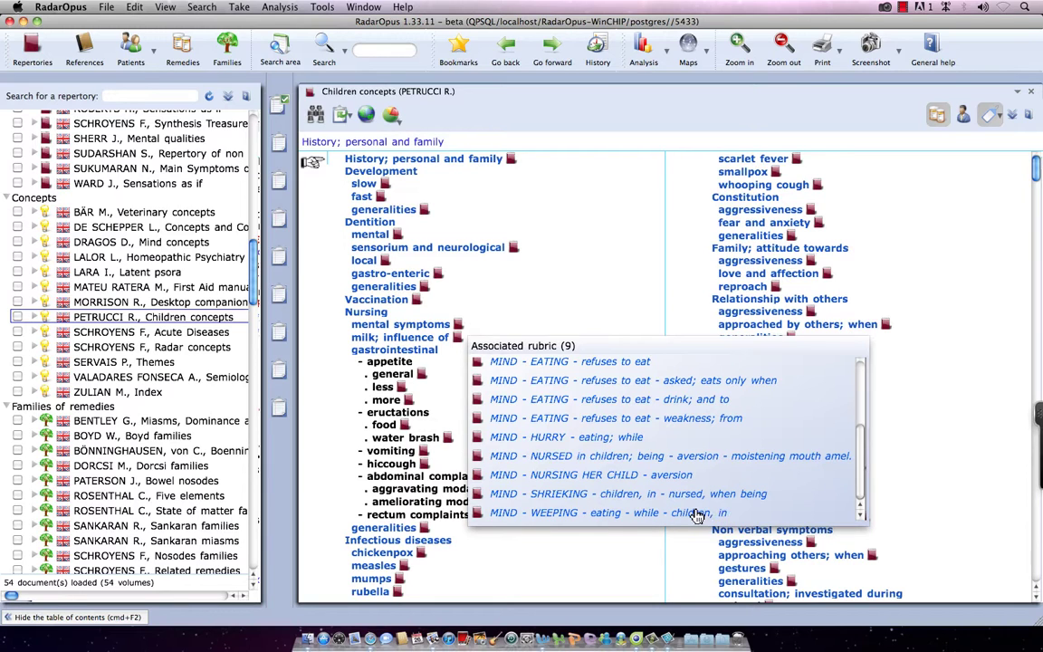
# - Jump from the Associated rubric popup to MIND - WEEPING - eating - while - children, in, and view its linked concepts
pyautogui.click(727, 515)
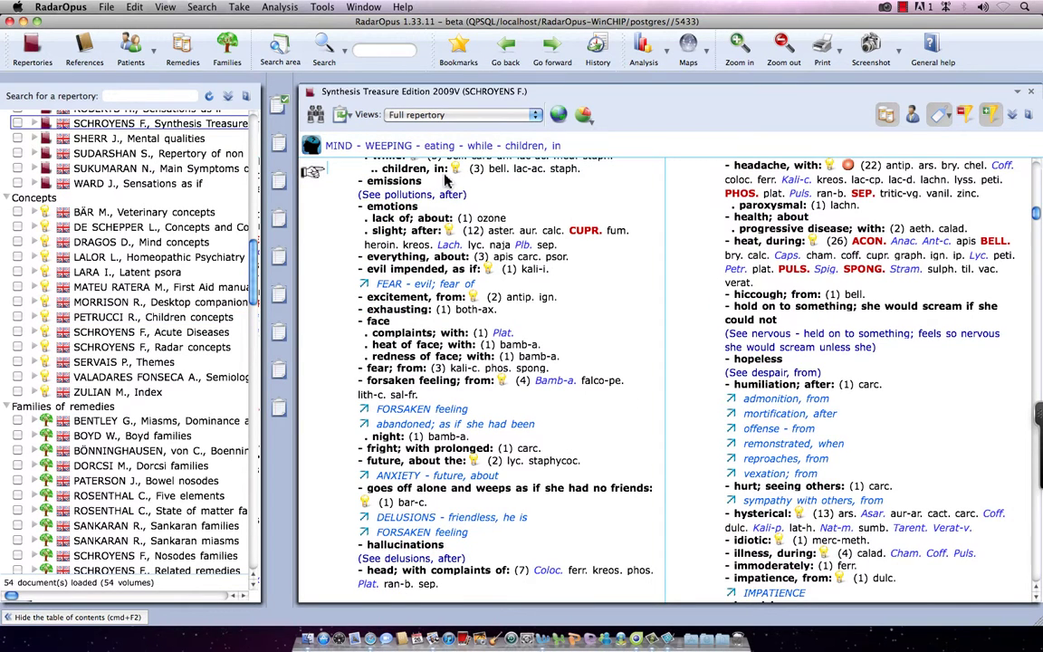
pyautogui.moveTo(455, 178)
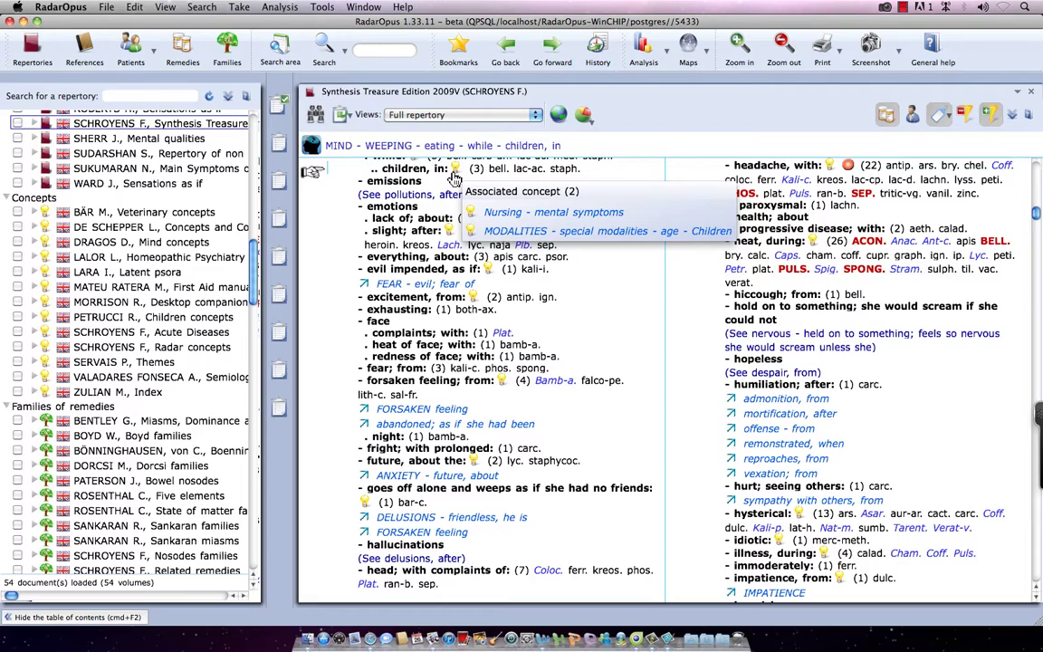